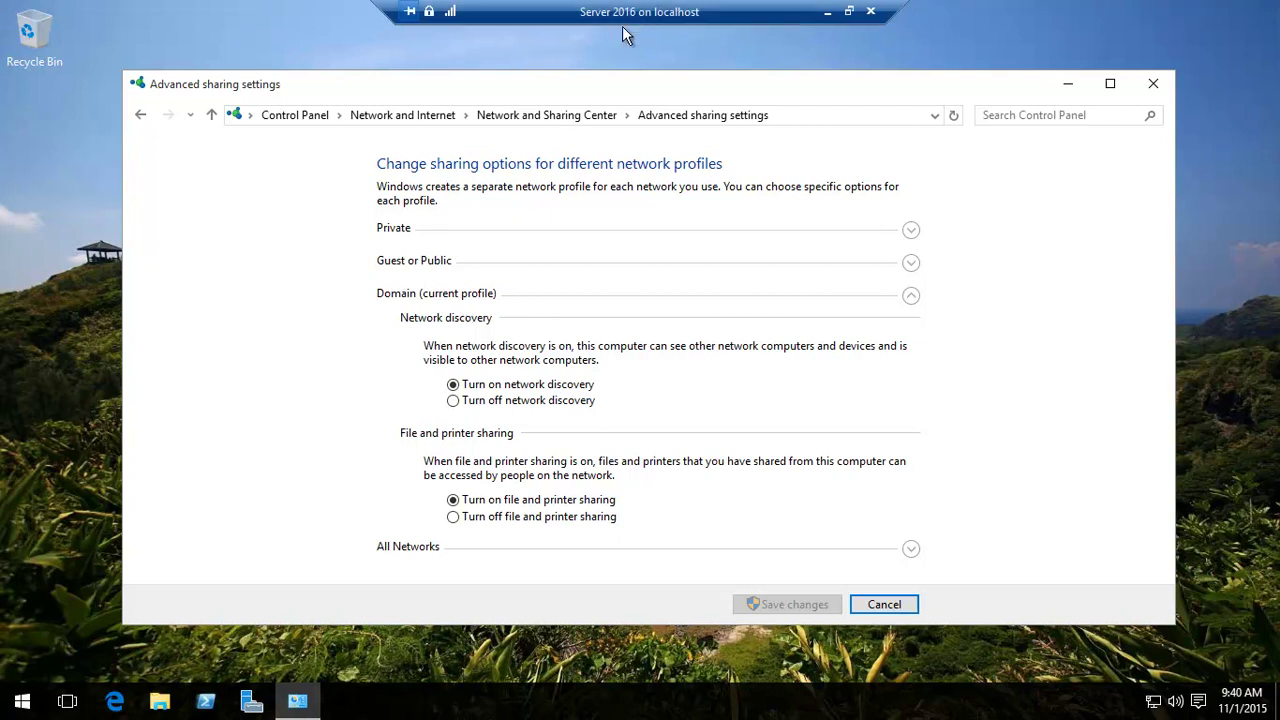
# Select the Domain profile options that keep network discovery on and turn off file and printer sharing.
pyautogui.click(470, 402)
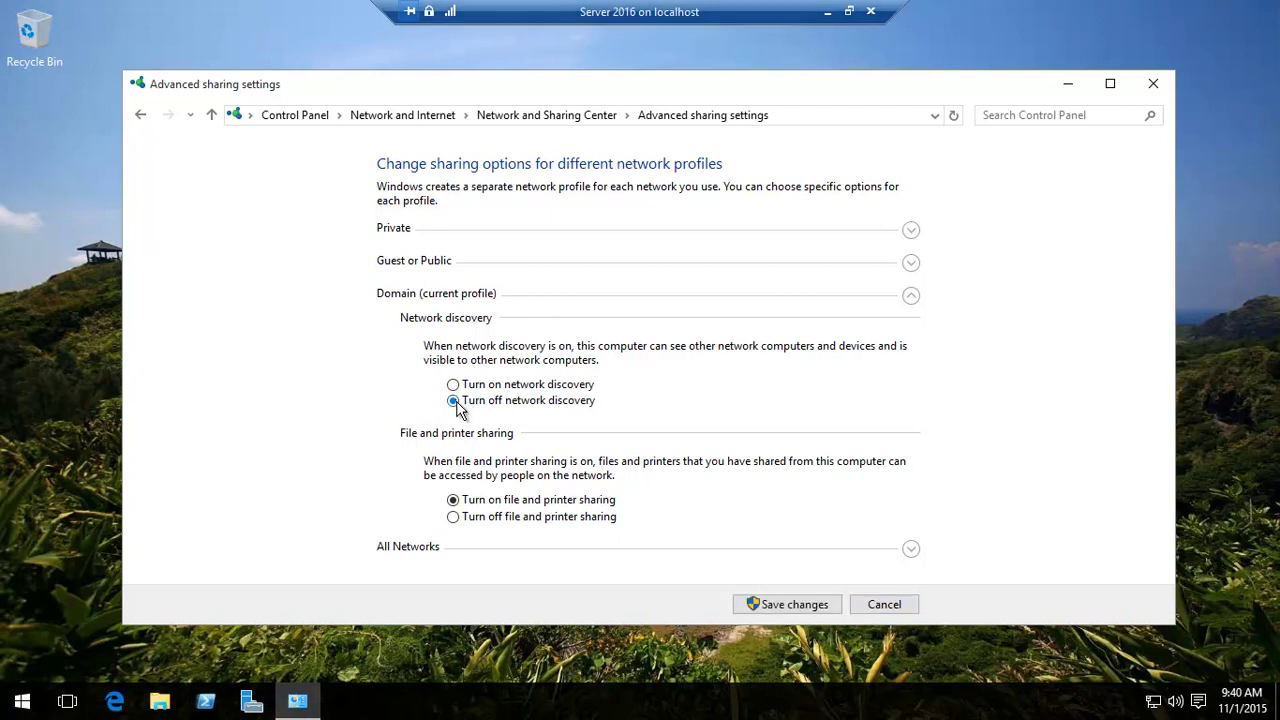
pyautogui.click(470, 523)
pyautogui.click(453, 386)
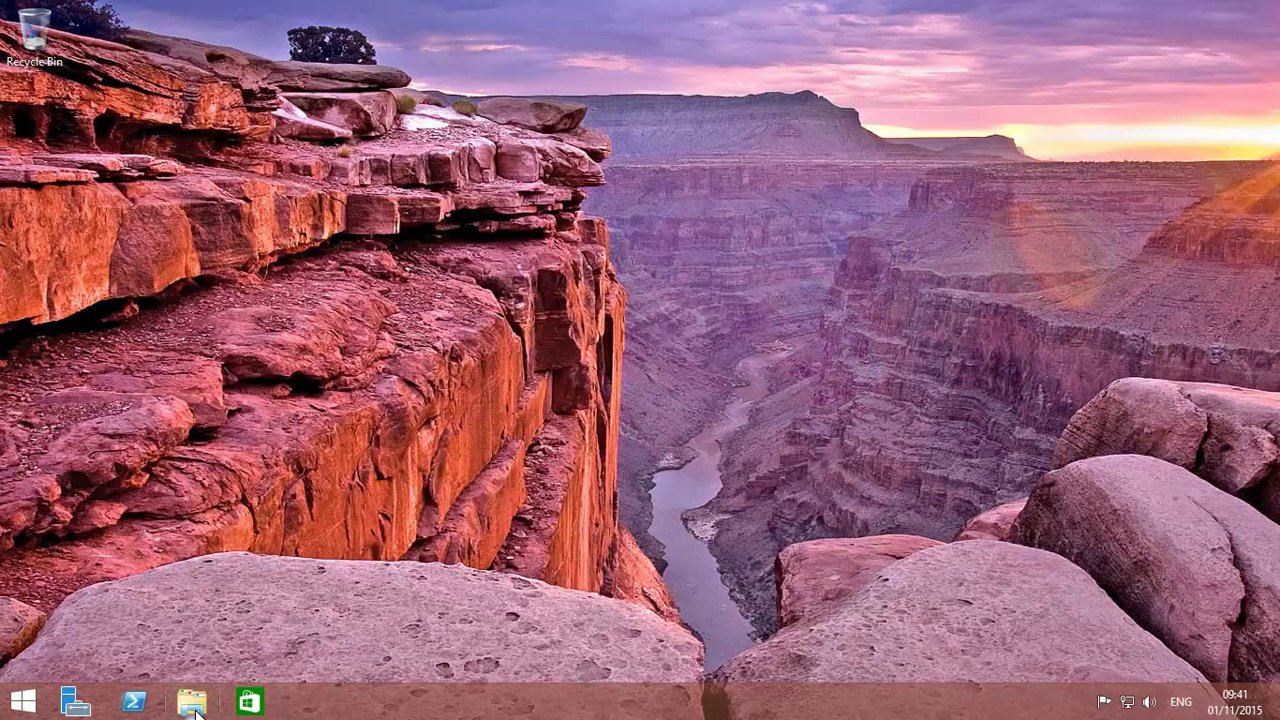
# Switch to the other server, browse the Network location in File Explorer and refresh the list of computers.
pyautogui.click(193, 703)
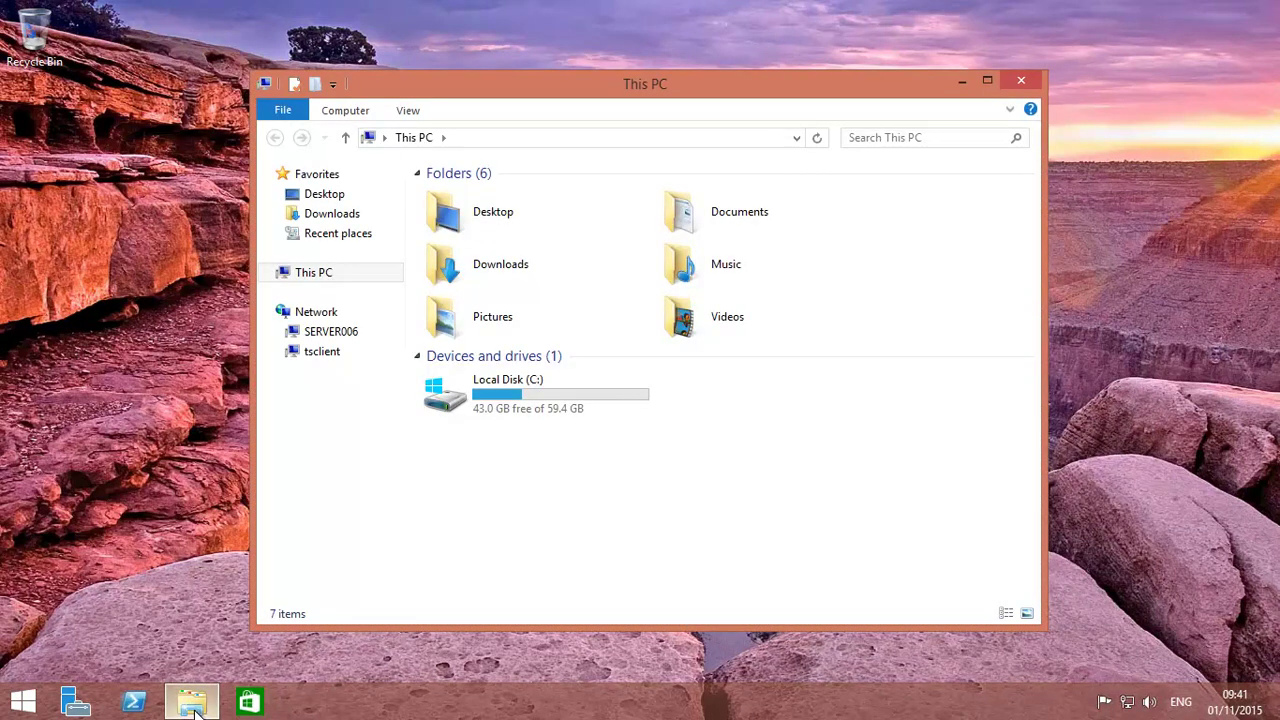
pyautogui.click(316, 314)
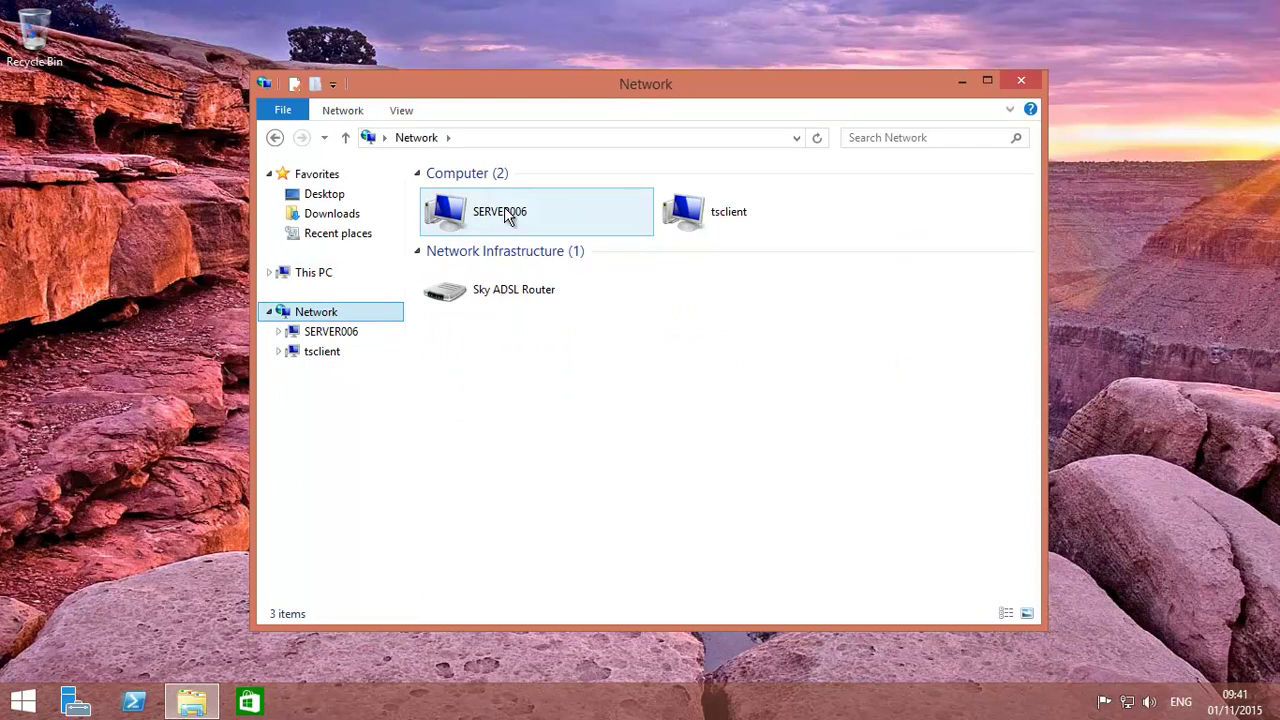
pyautogui.click(818, 139)
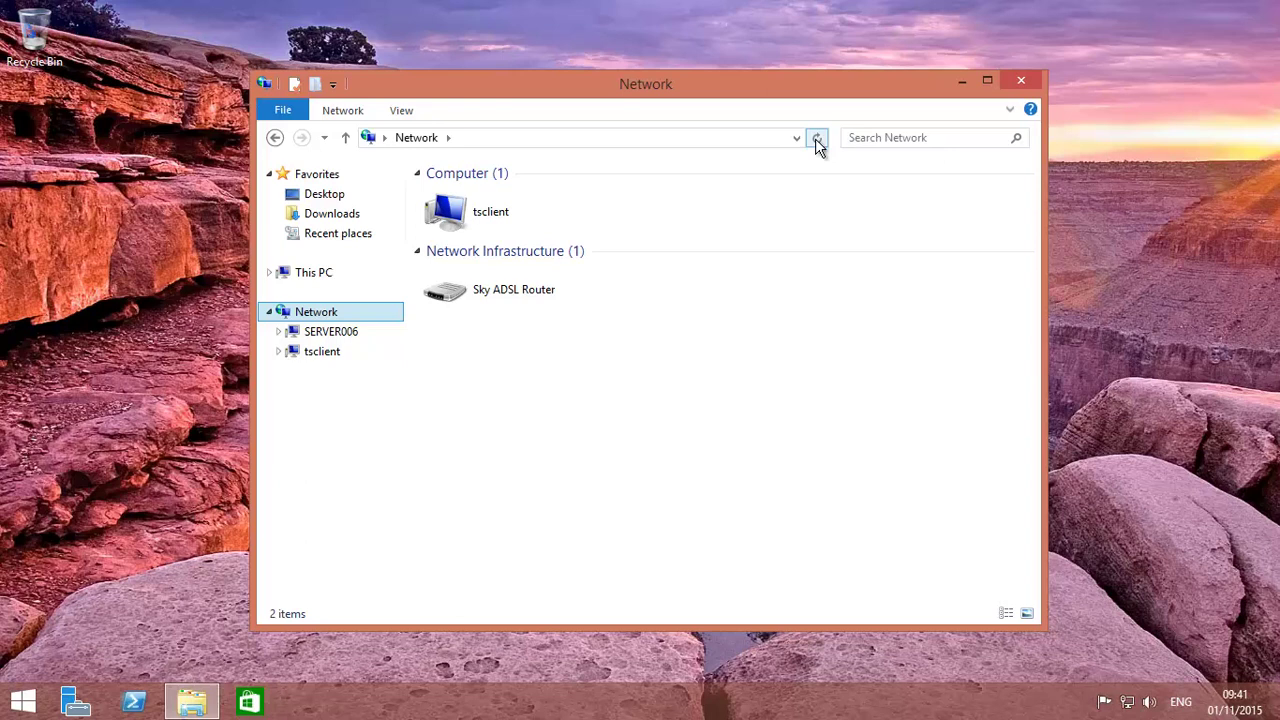
pyautogui.click(817, 140)
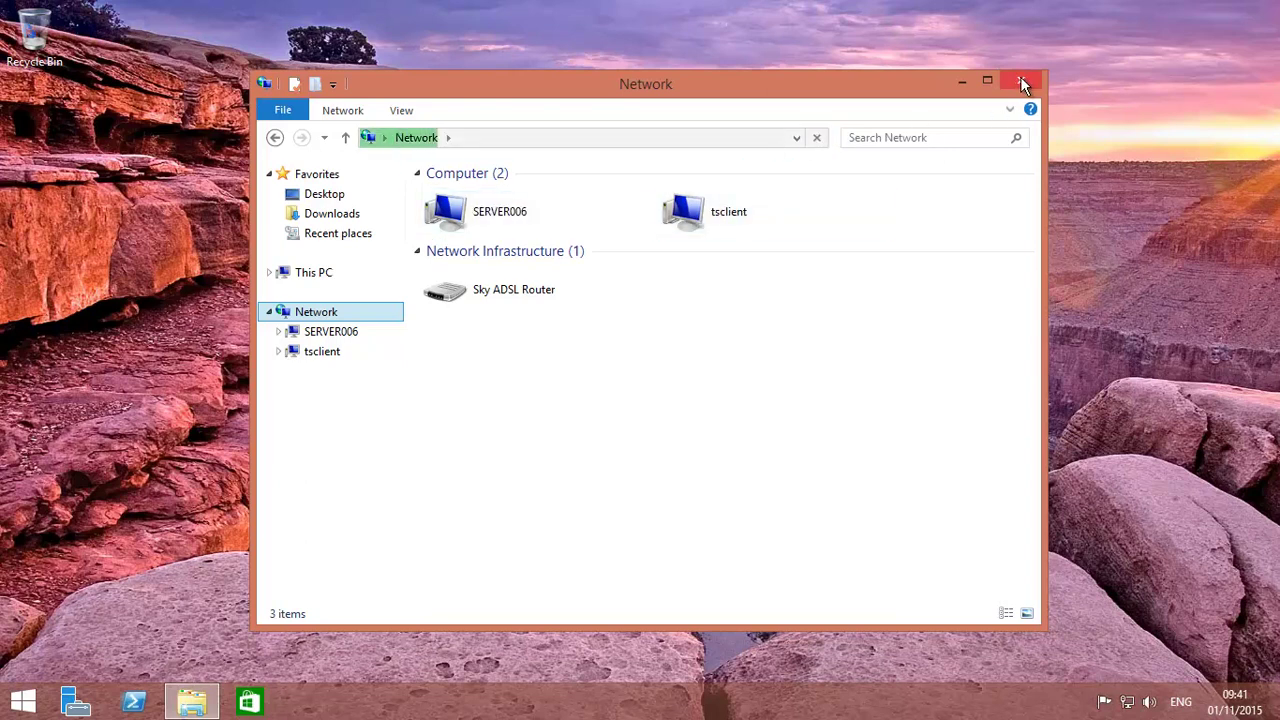
# Open SERVER006 to examine its shared Data_Files folder, and close the window.
pyautogui.doubleClick(503, 218)
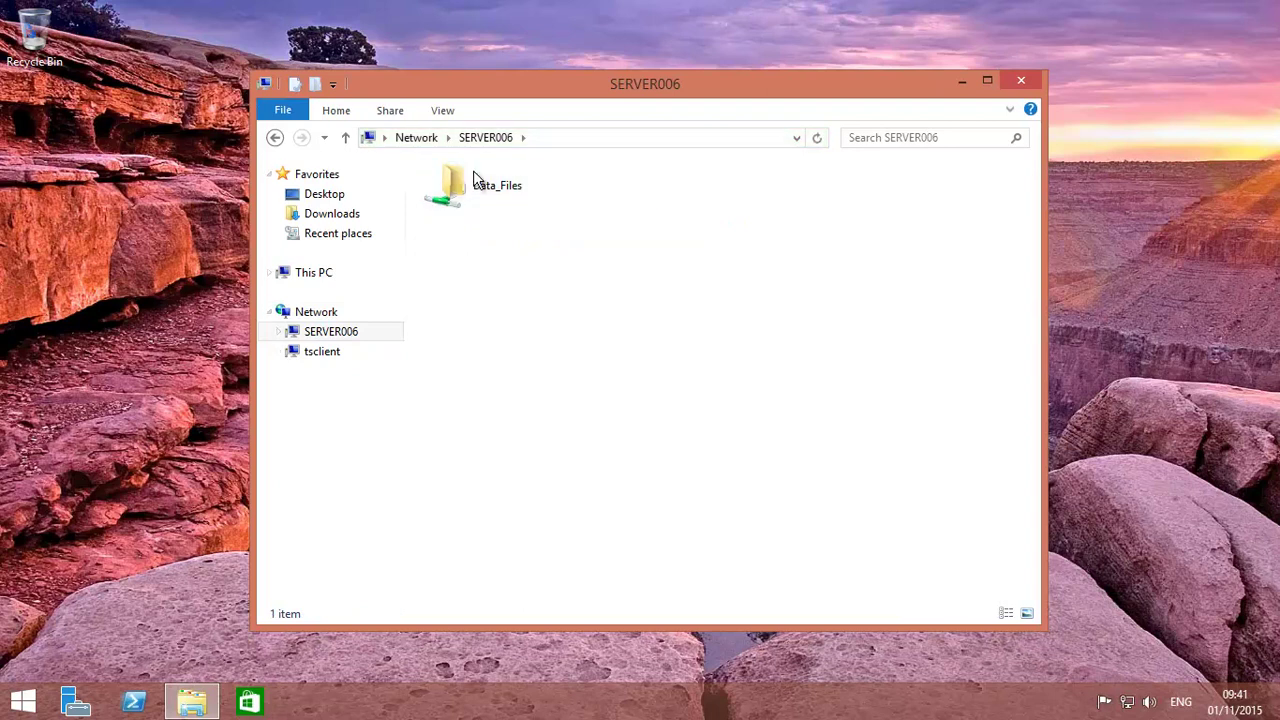
pyautogui.click(497, 193)
pyautogui.click(1022, 80)
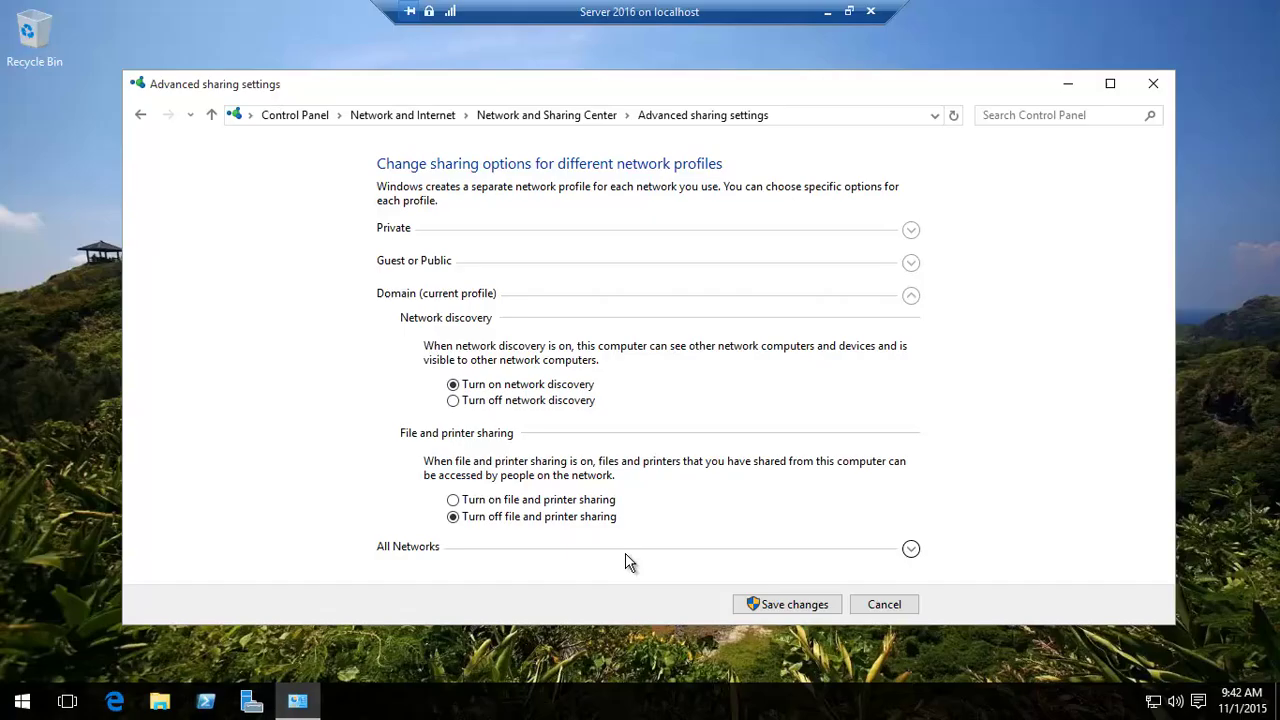
# On the Server 2016 machine, search for services, open the Services console and maximize it.
pyautogui.click(22, 701)
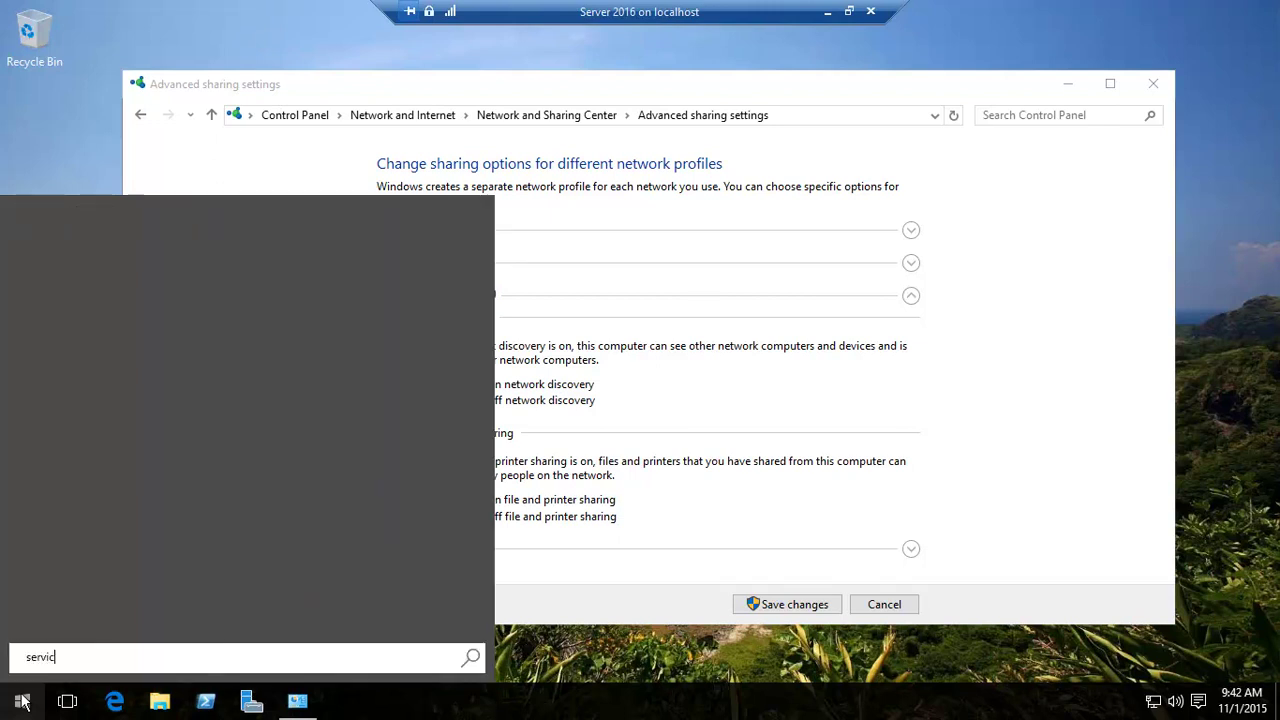
pyautogui.write('servic')
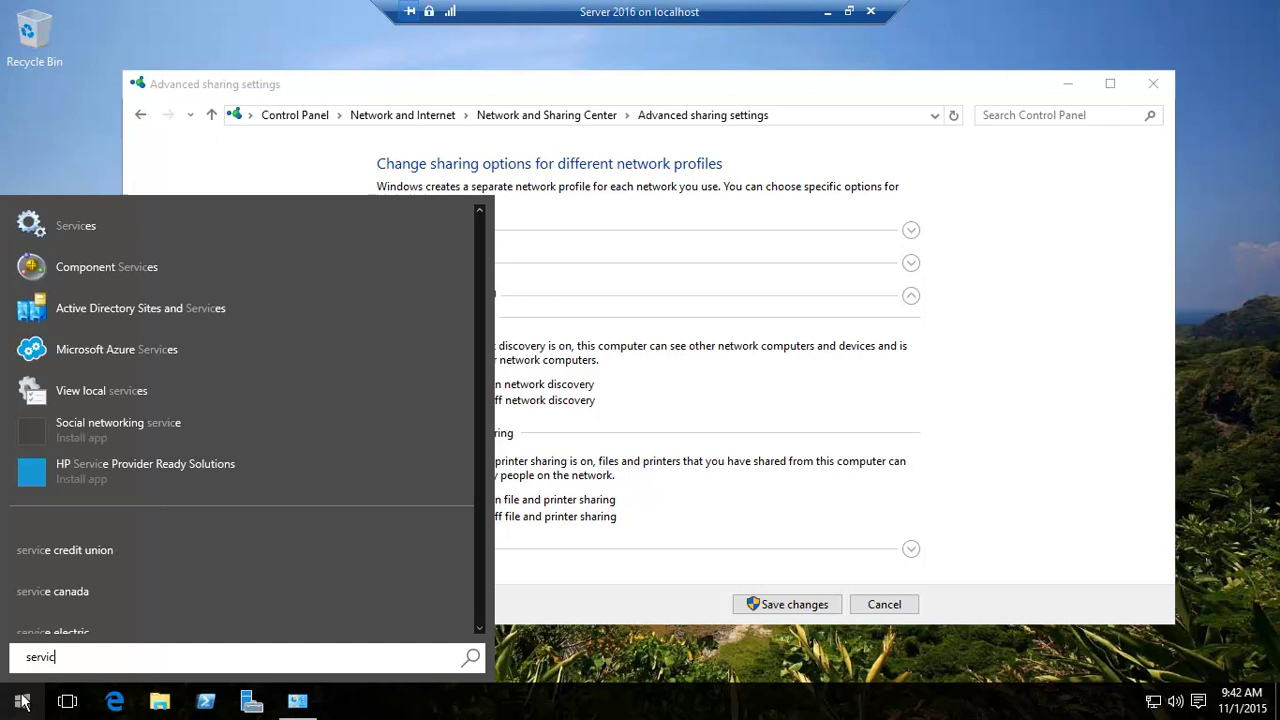
pyautogui.write('es')
pyautogui.click(88, 232)
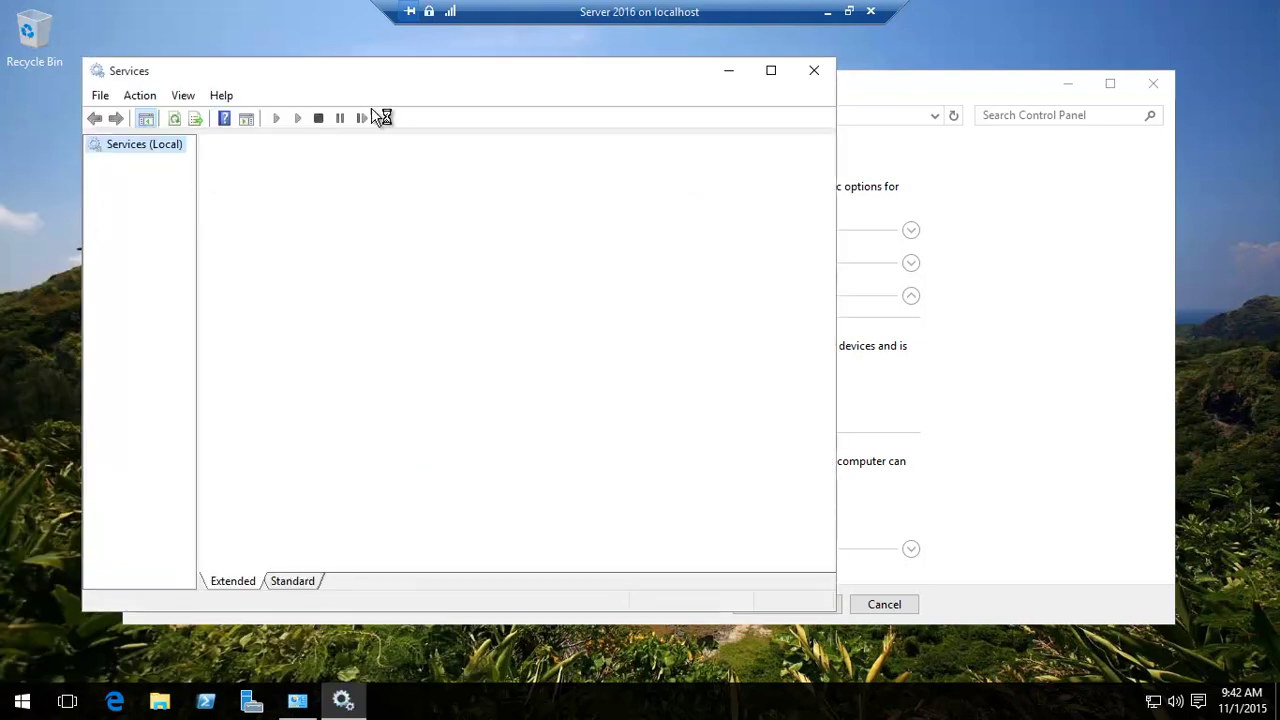
pyautogui.click(770, 72)
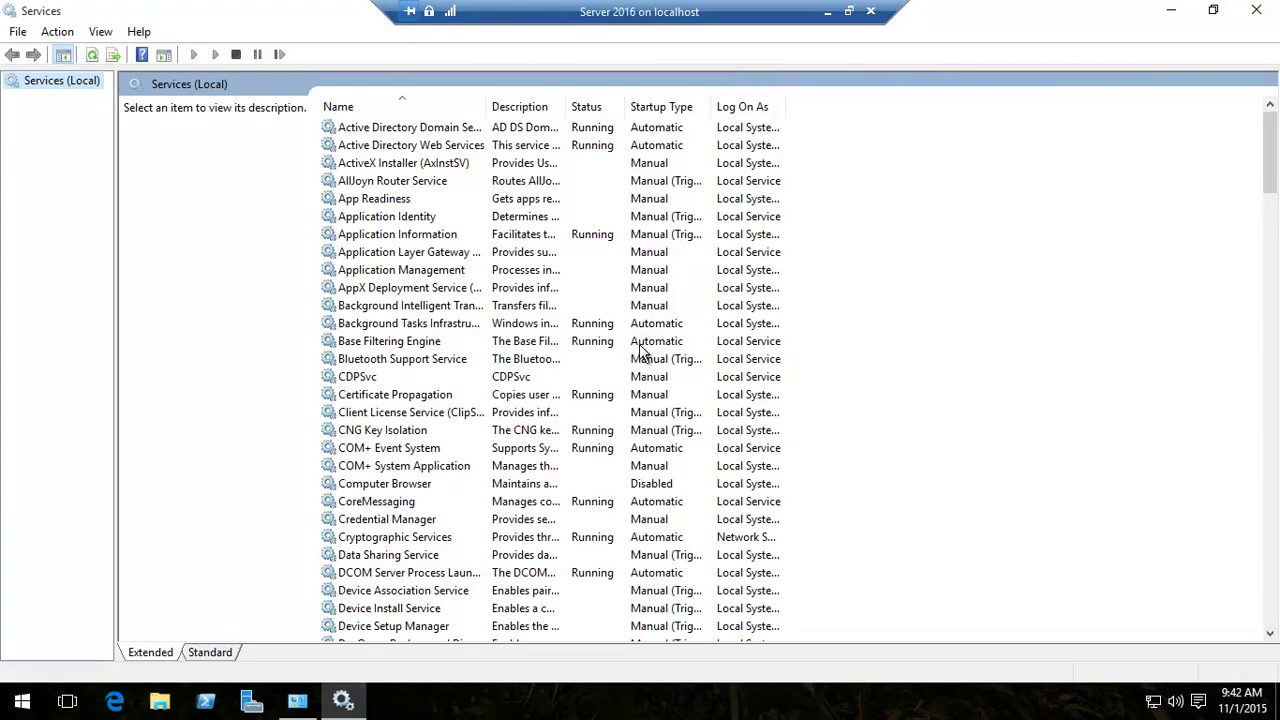
# Examine the DNS Client service's properties and its available startup types, and close them without changes.
pyautogui.moveTo(1268, 180); pyautogui.dragTo(1246, 224)
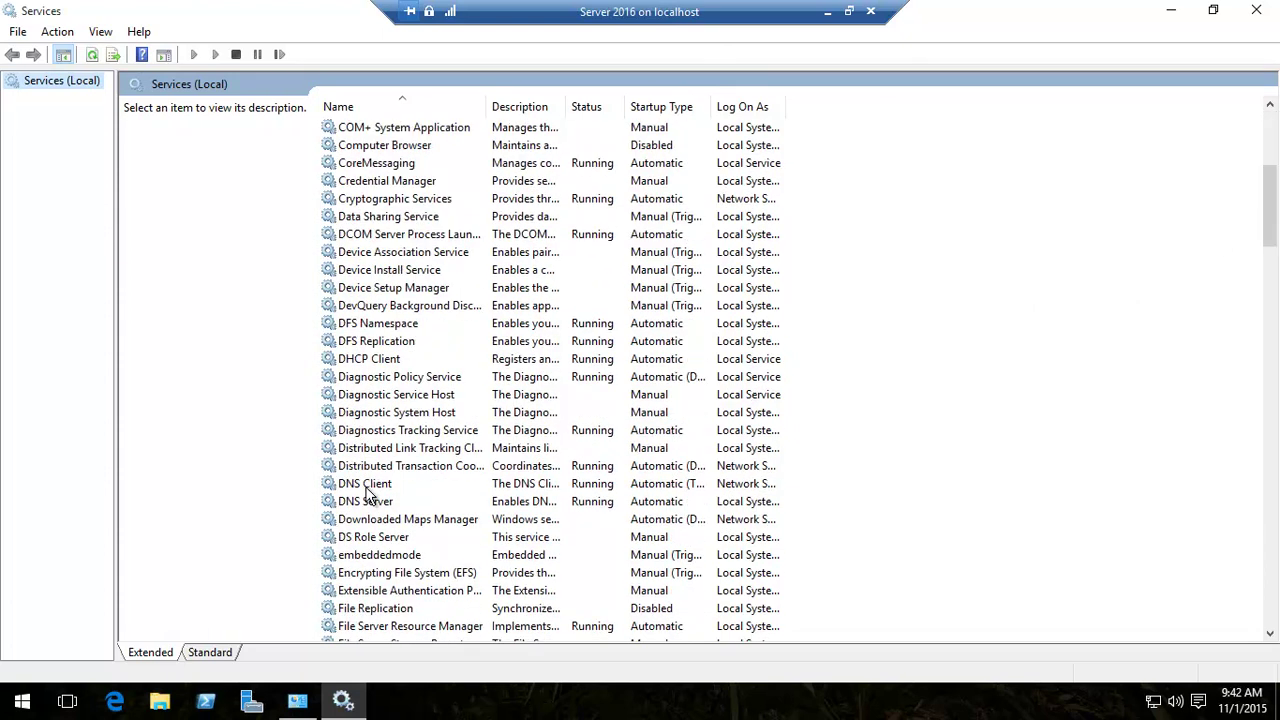
pyautogui.click(605, 485)
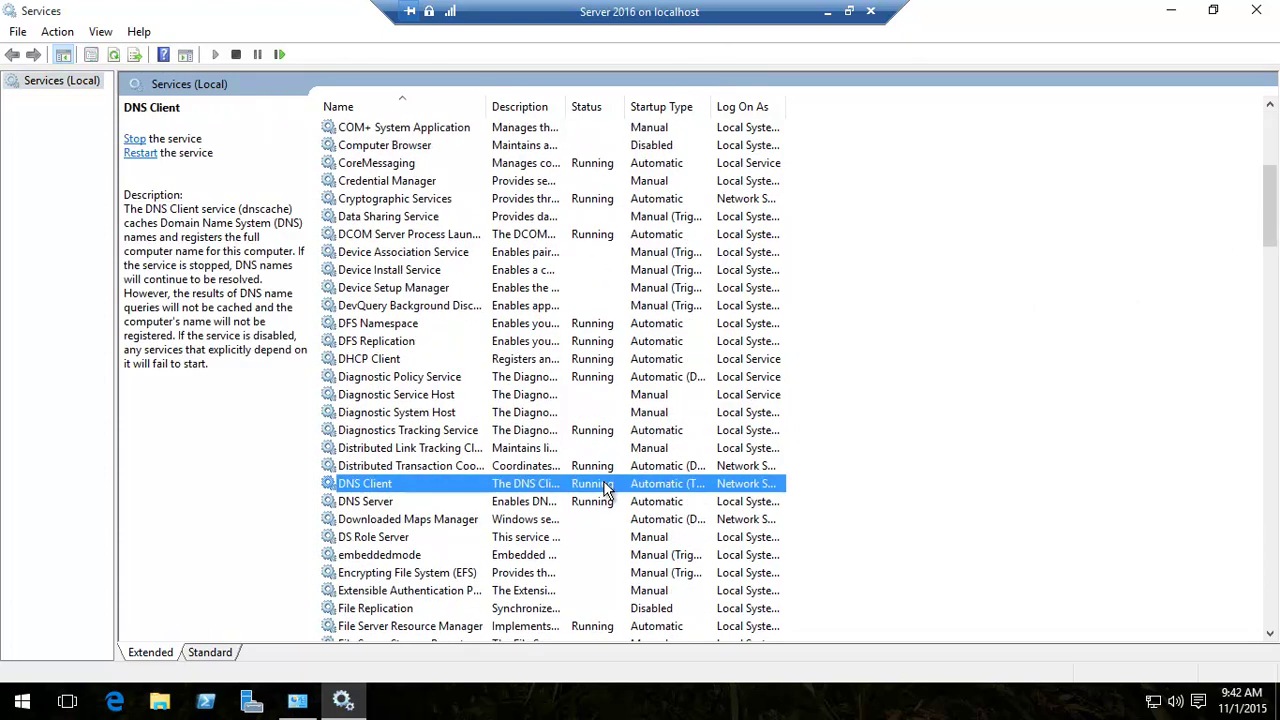
pyautogui.rightClick(362, 488)
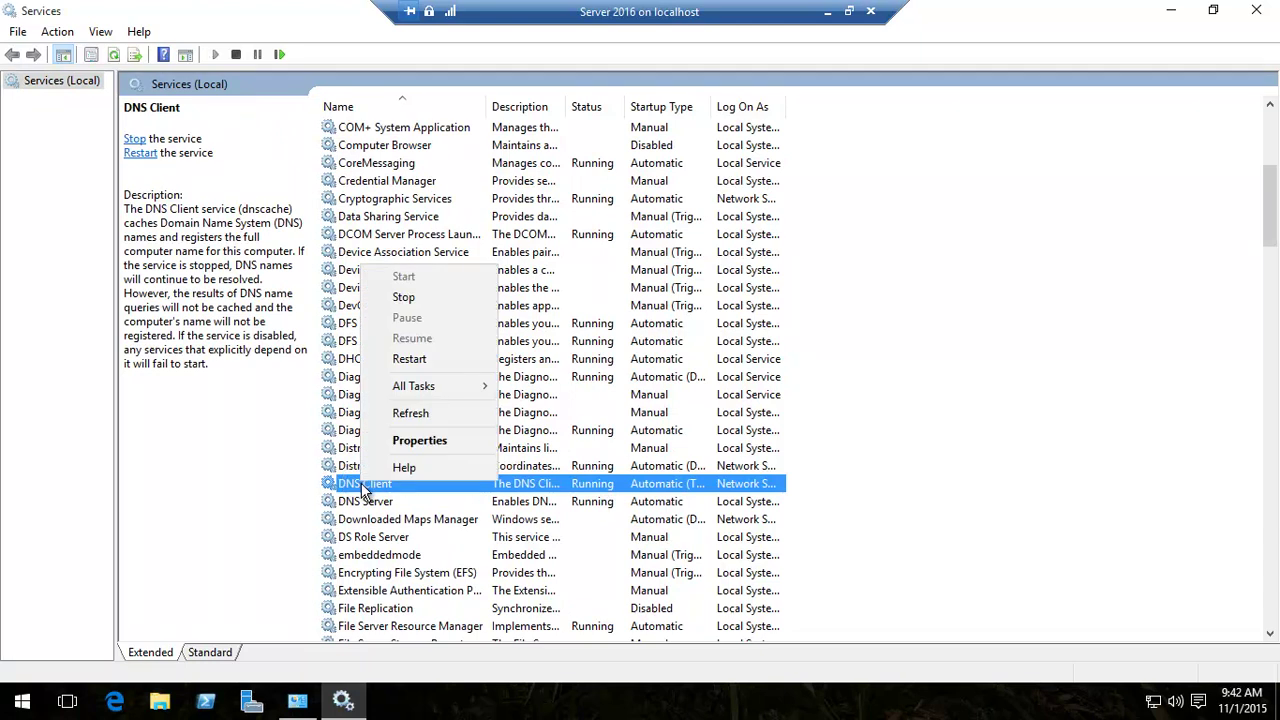
pyautogui.click(418, 440)
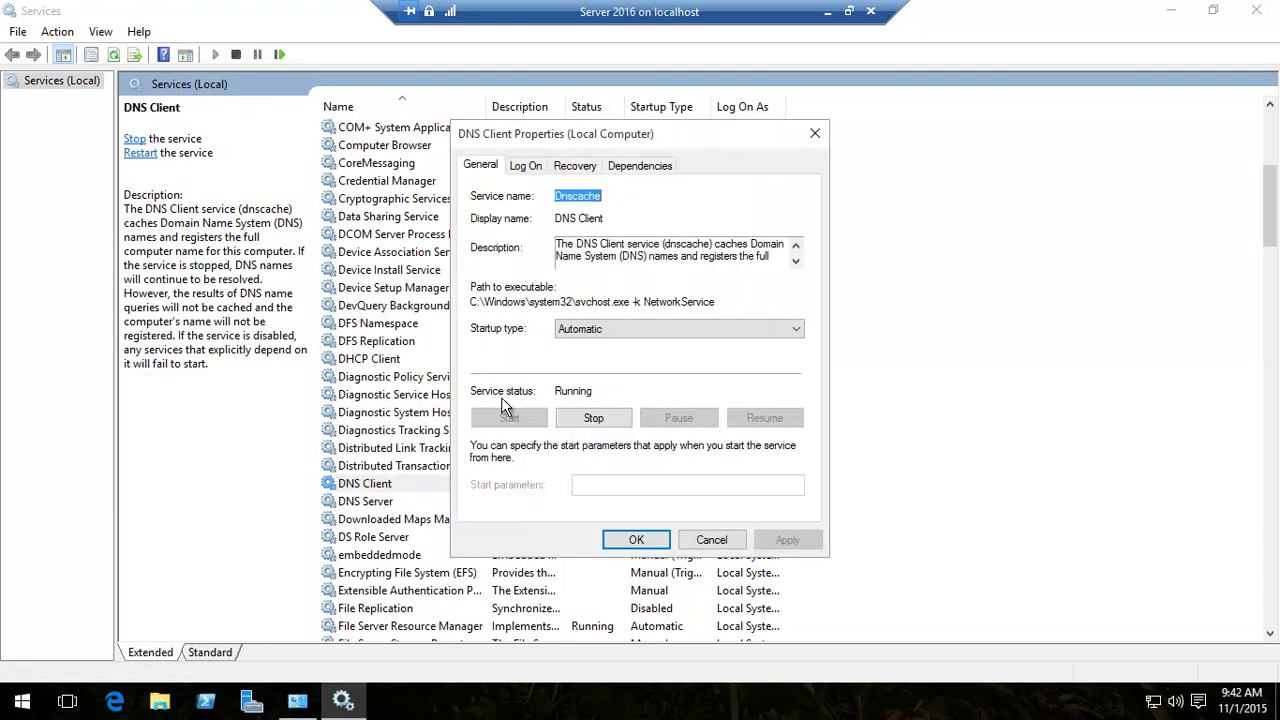
pyautogui.click(624, 328)
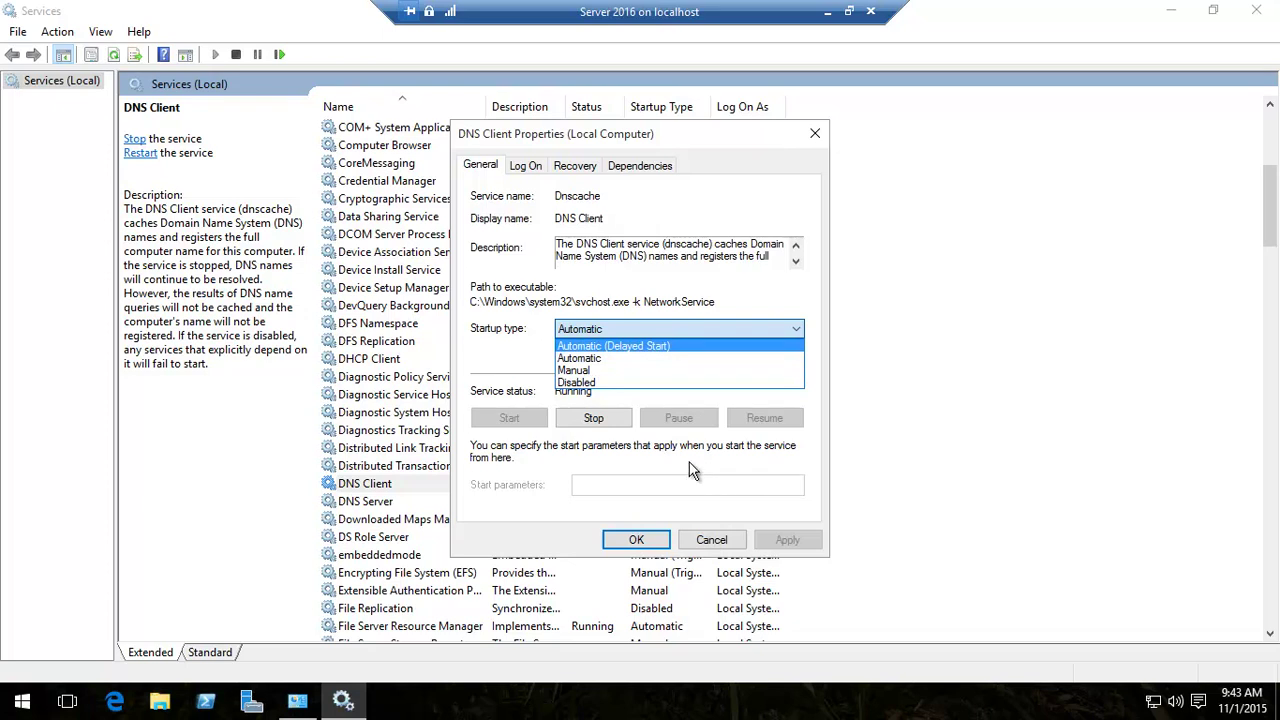
pyautogui.click(711, 541)
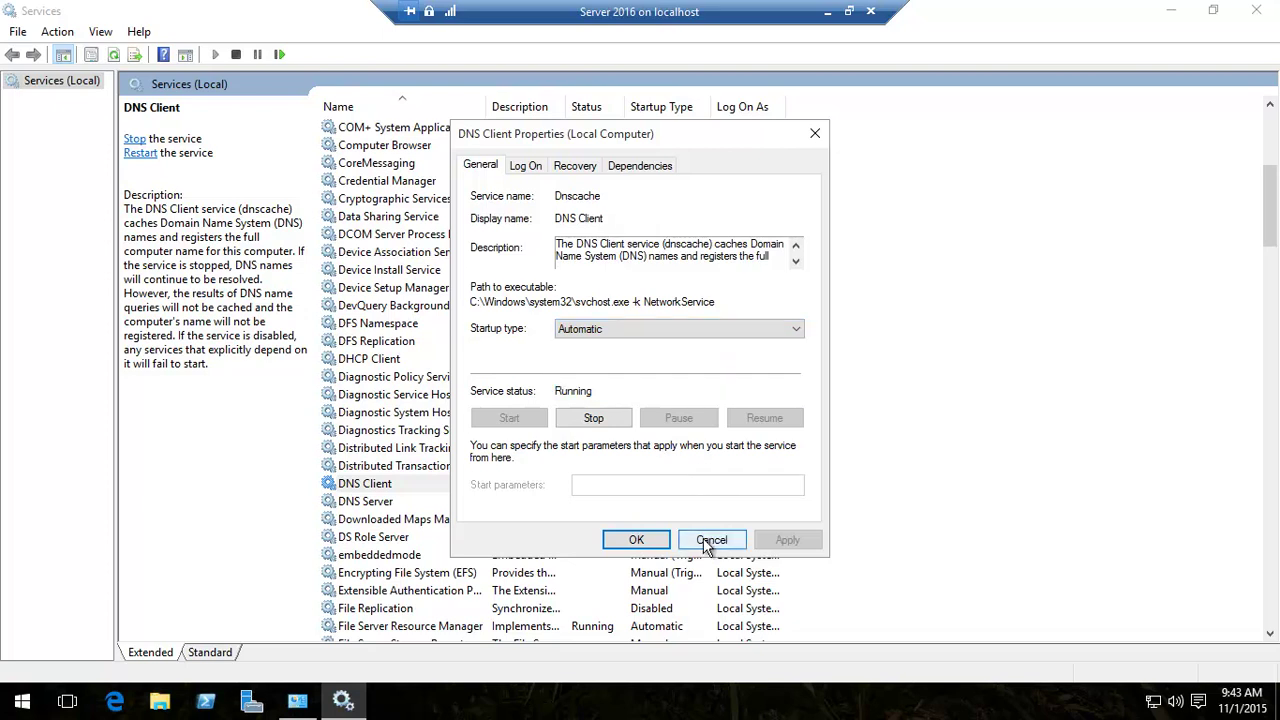
pyautogui.click(711, 541)
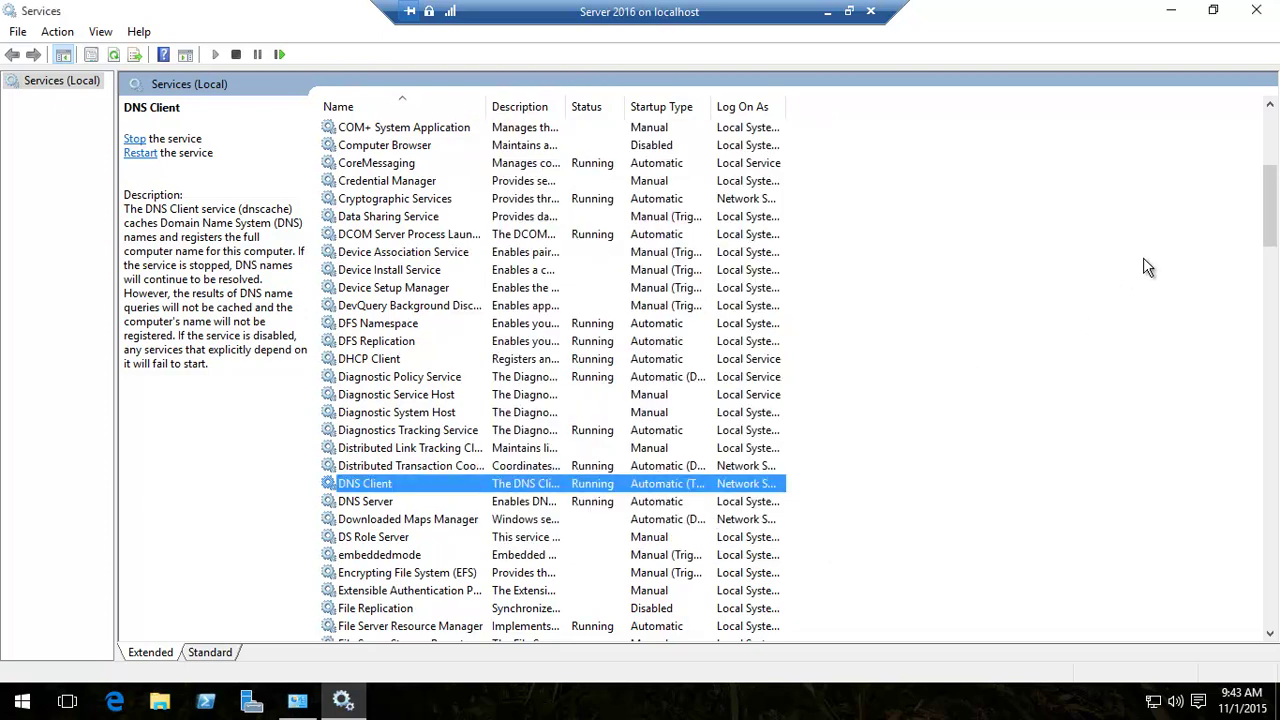
# Examine the Function Discovery Resource Publication service's properties and startup type, and close them without changes.
pyautogui.moveTo(1276, 208); pyautogui.dragTo(1262, 237)
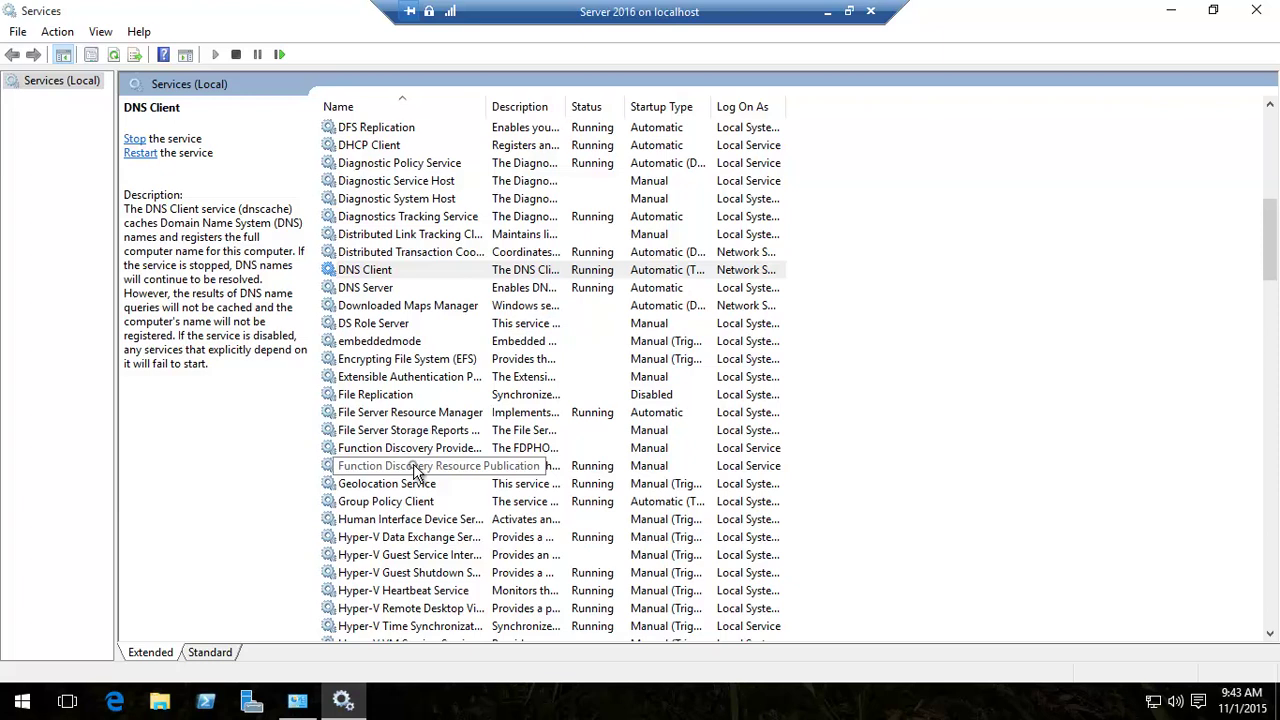
pyautogui.click(416, 468)
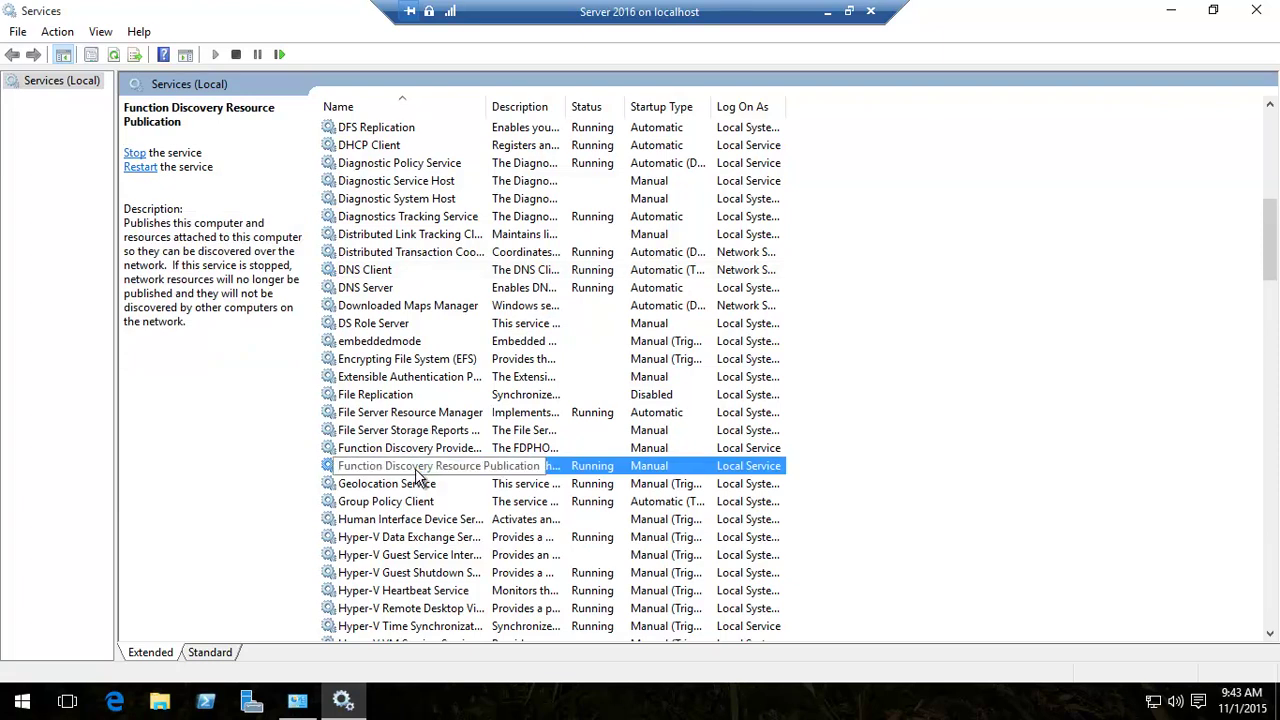
pyautogui.rightClick(428, 474)
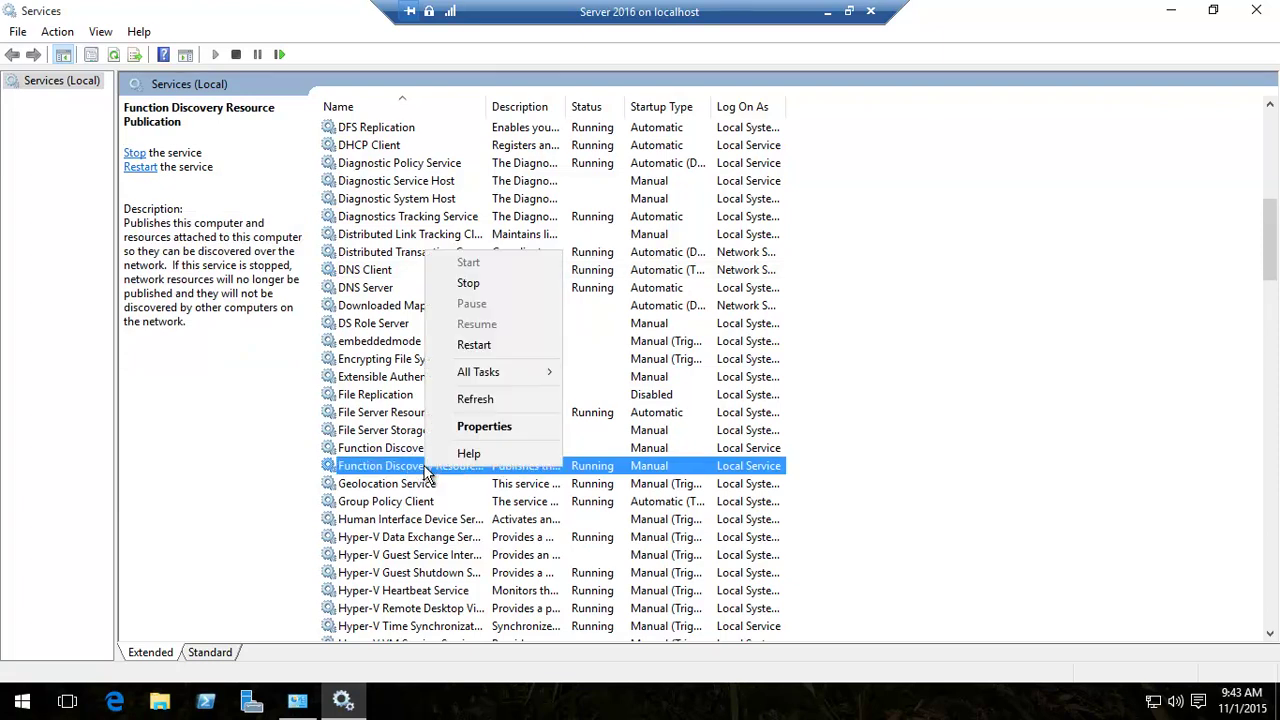
pyautogui.click(495, 428)
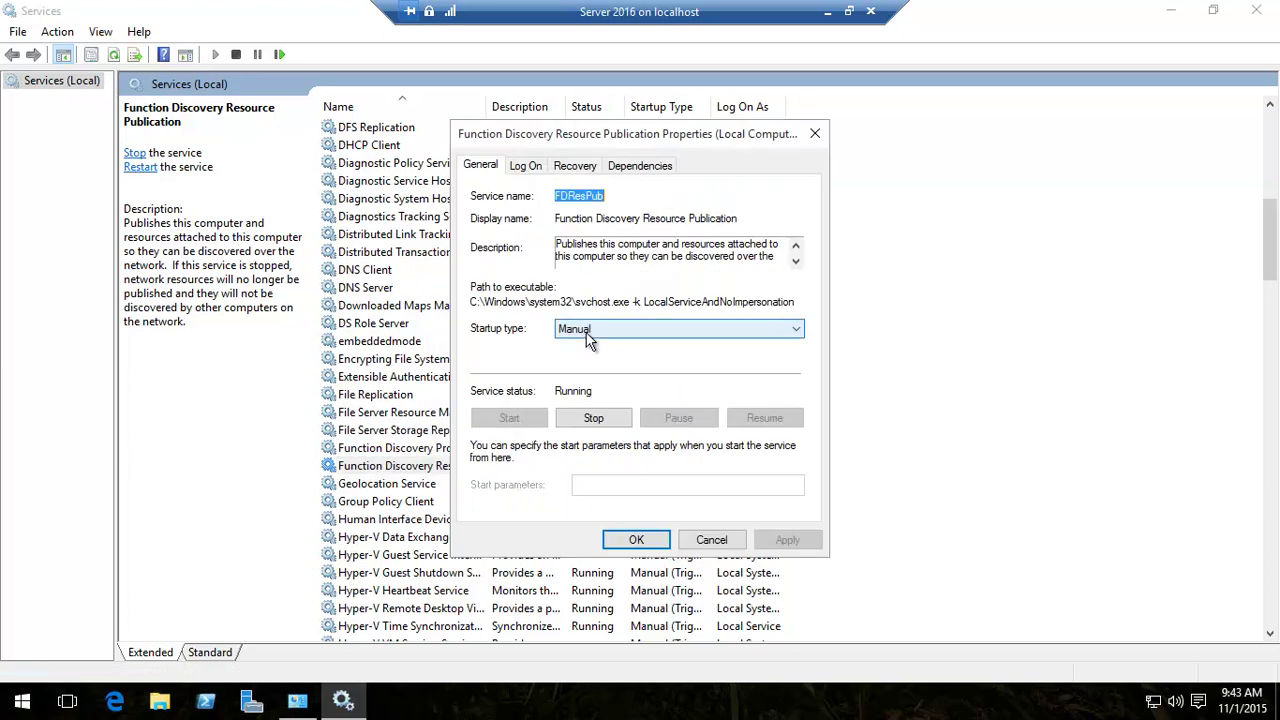
pyautogui.click(712, 540)
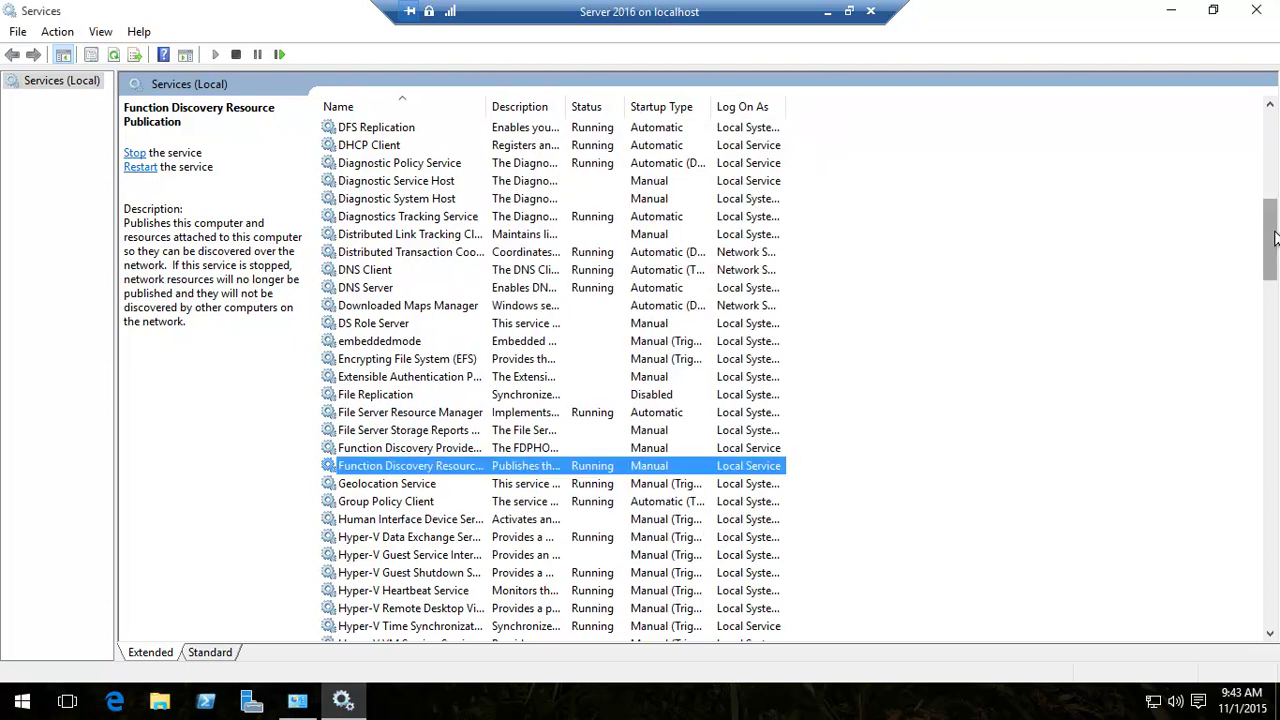
# Find the SSDP Discovery service and read its description and status.
pyautogui.moveTo(1262, 257); pyautogui.dragTo(1074, 456)
pyautogui.click(390, 541)
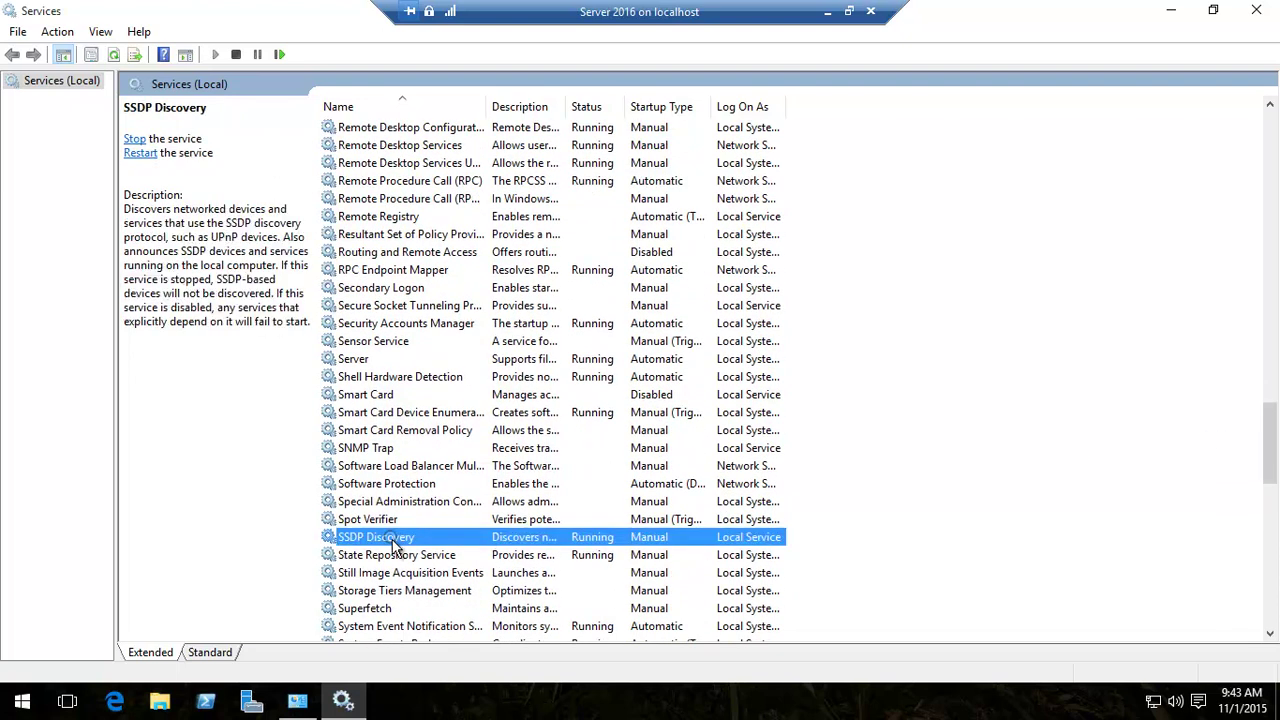
pyautogui.rightClick(391, 546)
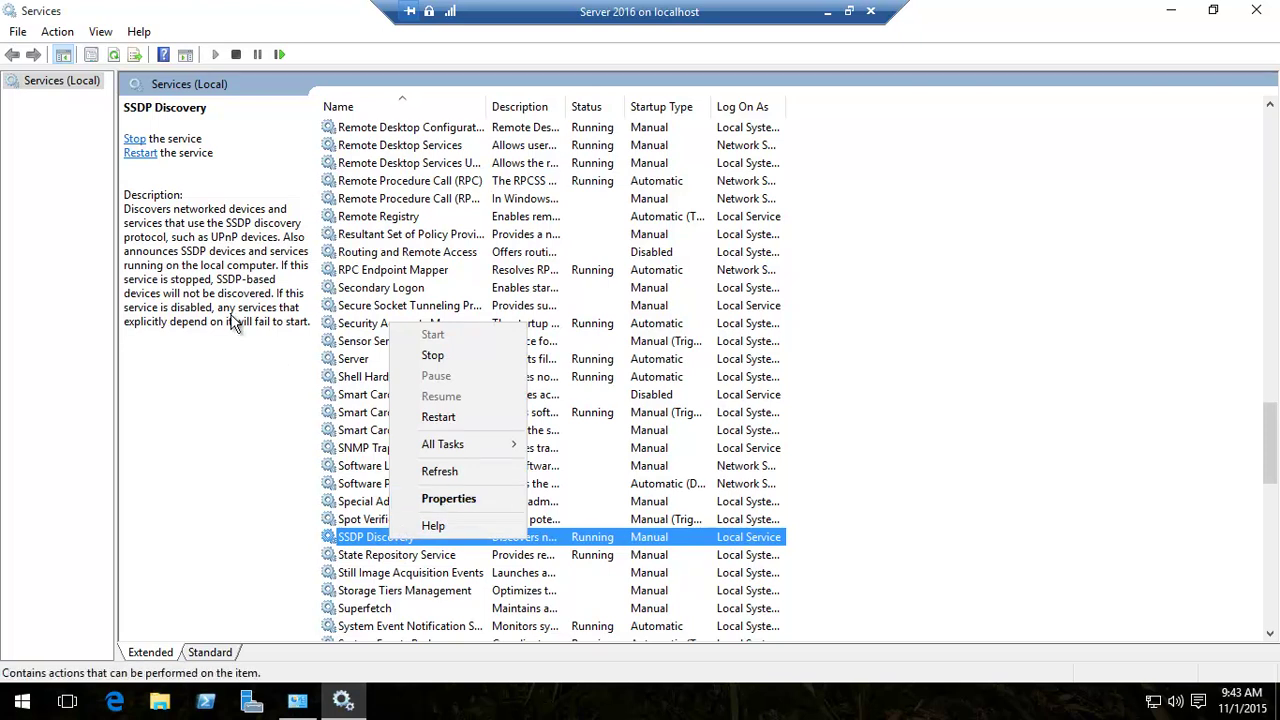
pyautogui.click(860, 489)
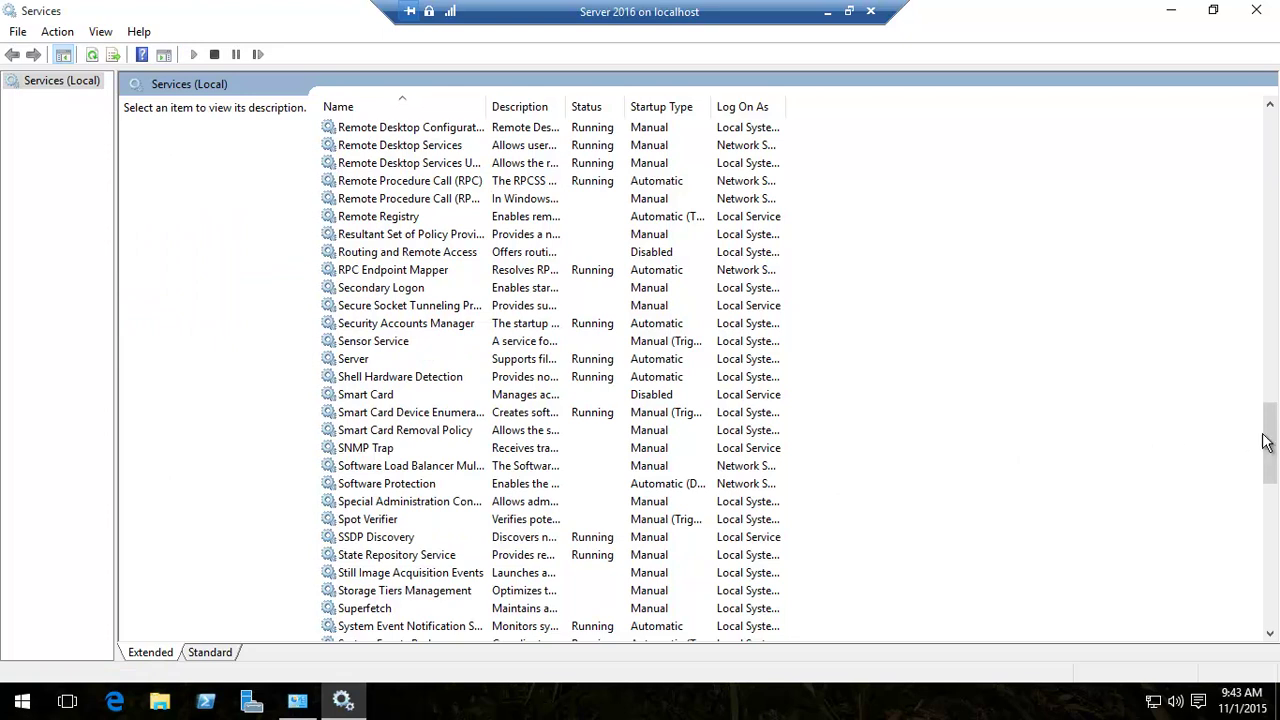
# Find the UPnP Device Host service, read its description and status, and close the Services console.
pyautogui.moveTo(1276, 436); pyautogui.dragTo(1258, 504)
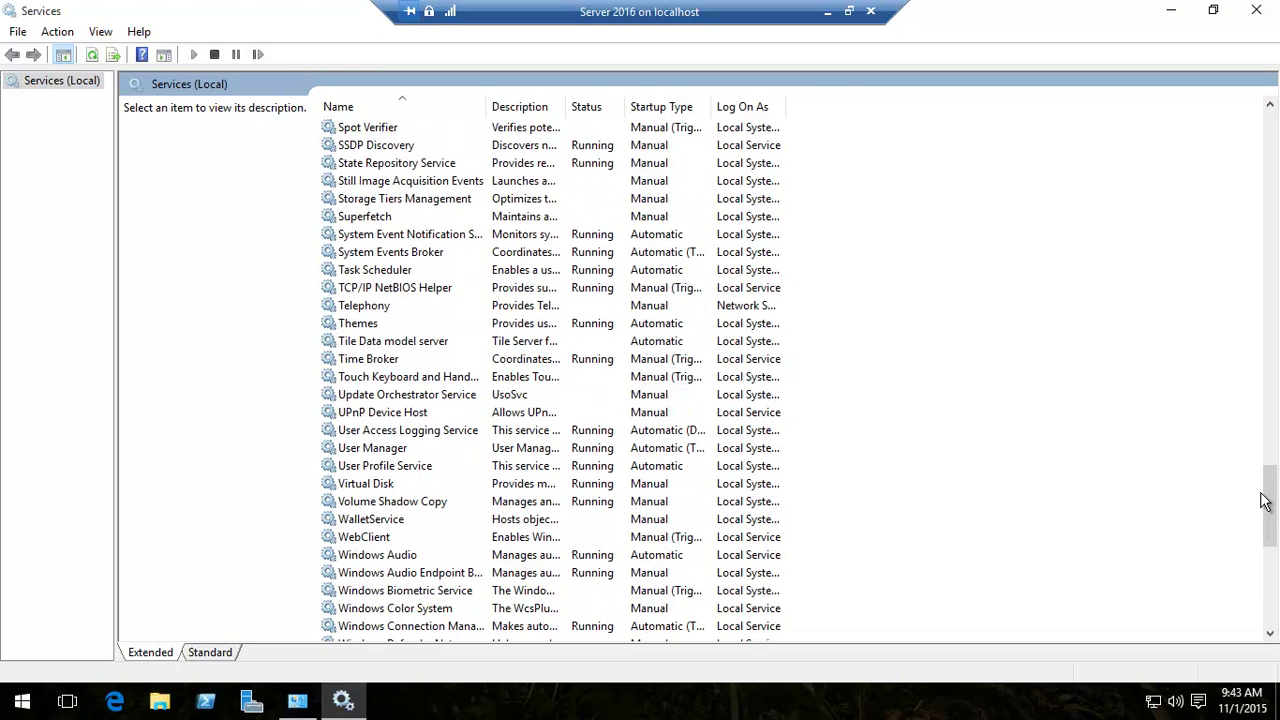
pyautogui.click(374, 414)
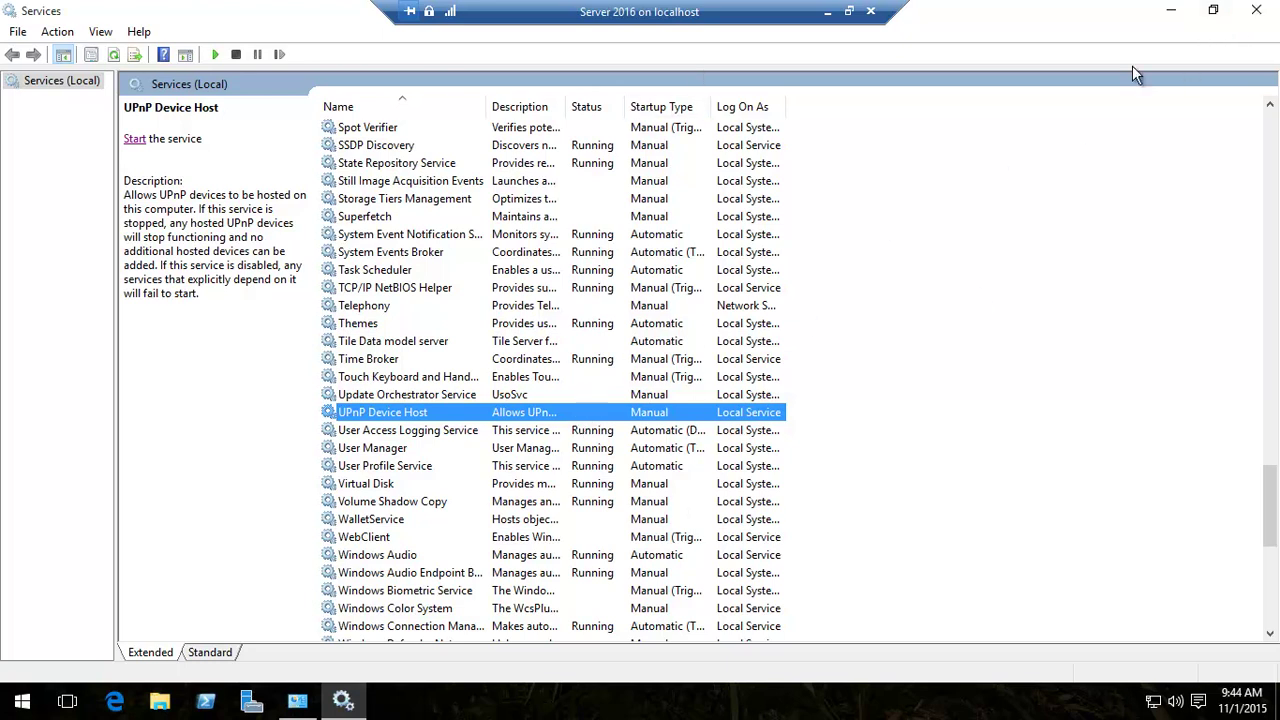
pyautogui.click(1256, 12)
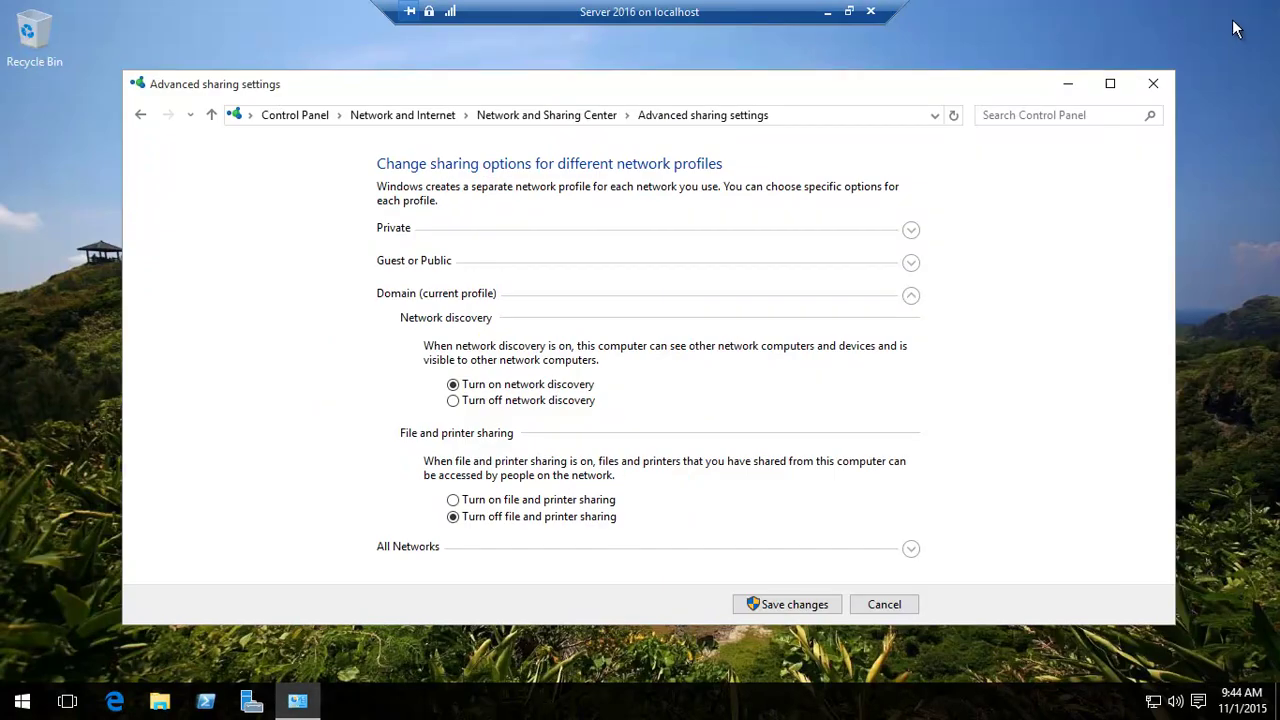
# Close the advanced sharing settings without saving and reopen them from the Network and Sharing Center.
pyautogui.click(1155, 86)
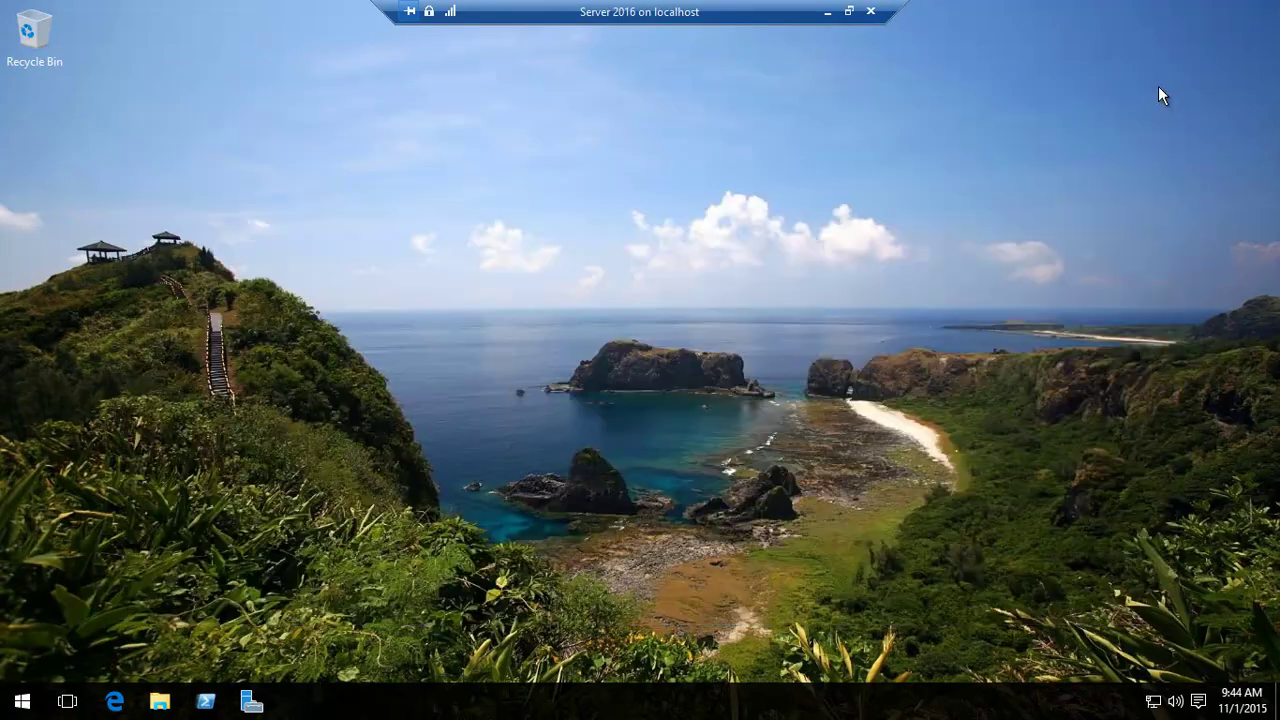
pyautogui.rightClick(1153, 702)
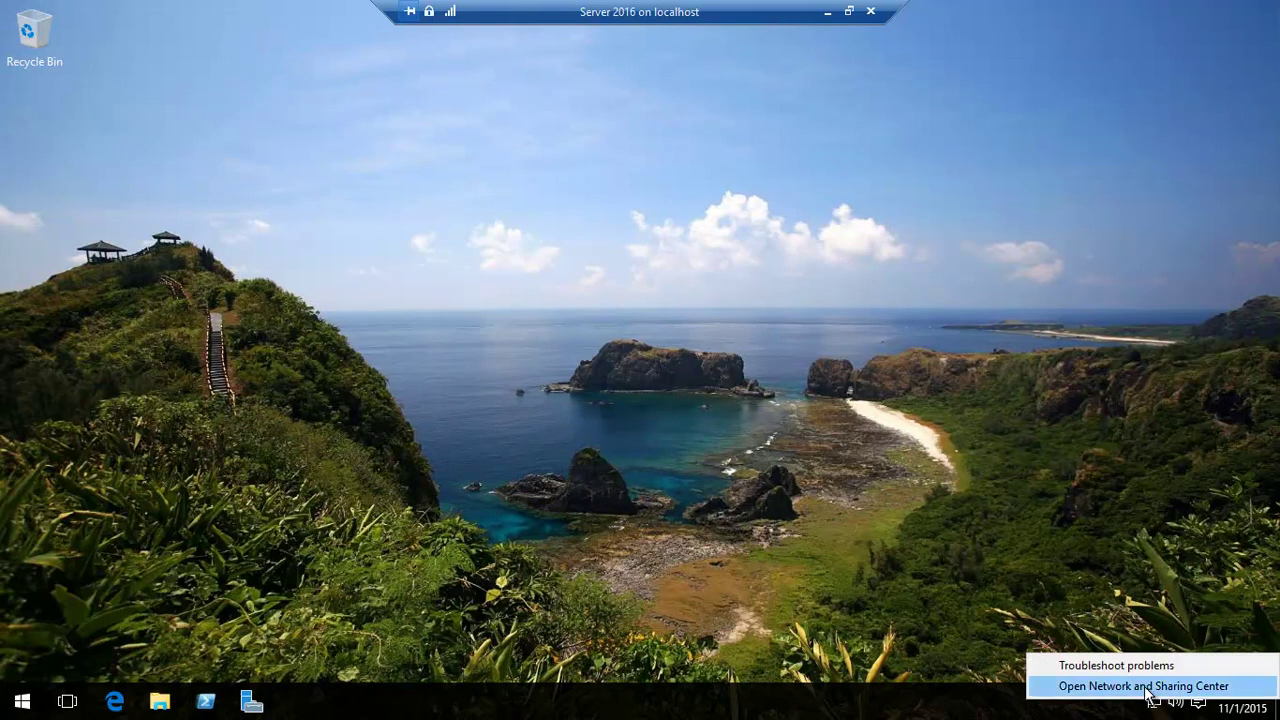
pyautogui.click(1143, 686)
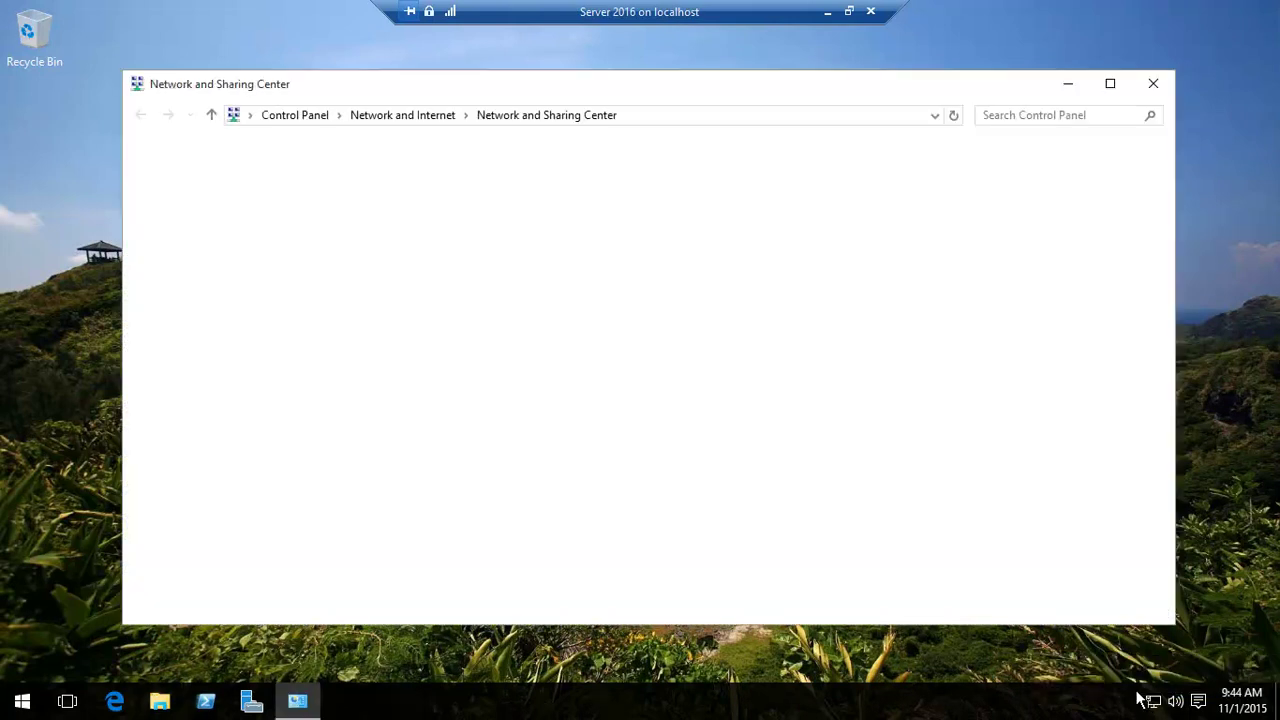
pyautogui.click(276, 217)
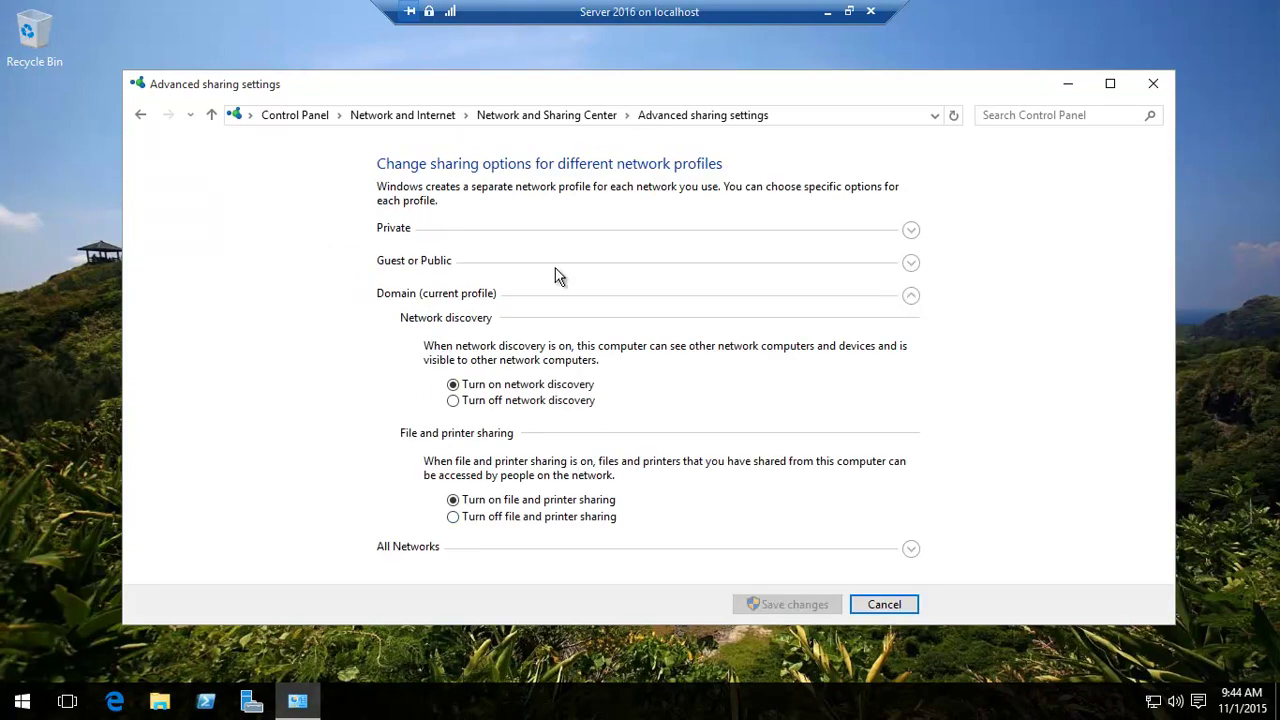
# Select network discovery on for the Private profile, and close the advanced sharing settings without saving.
pyautogui.click(911, 231)
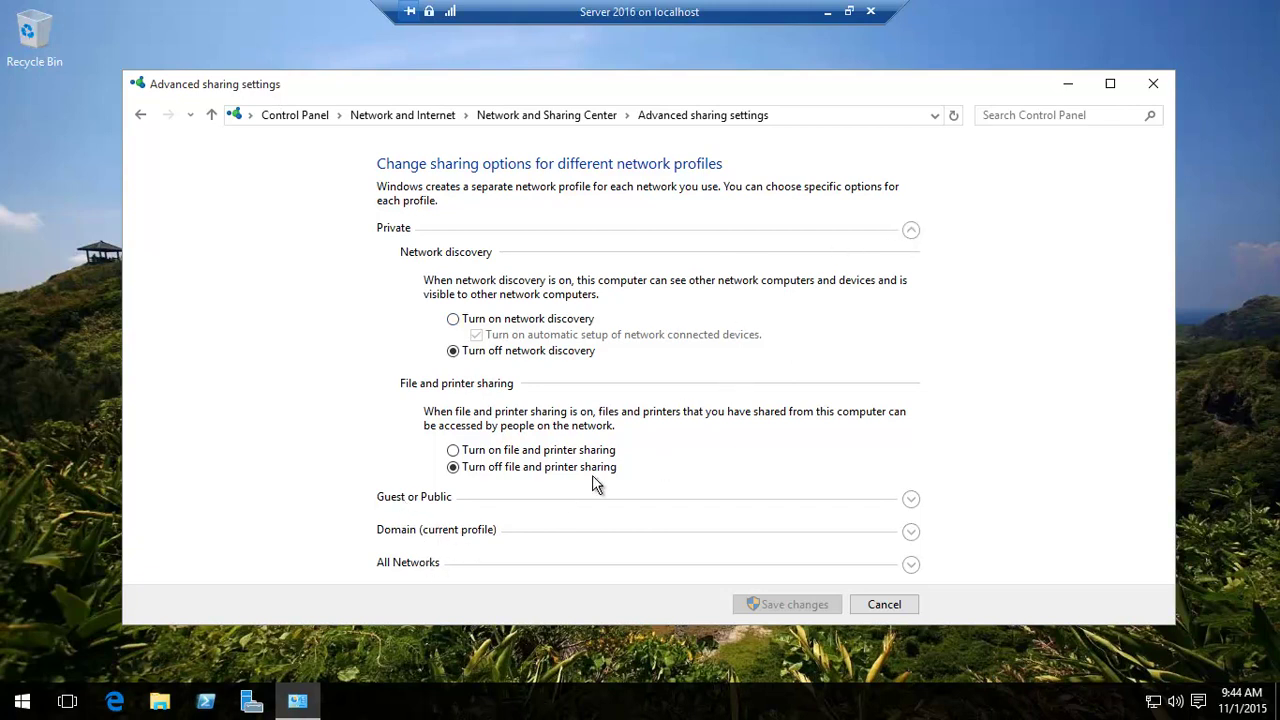
pyautogui.click(453, 319)
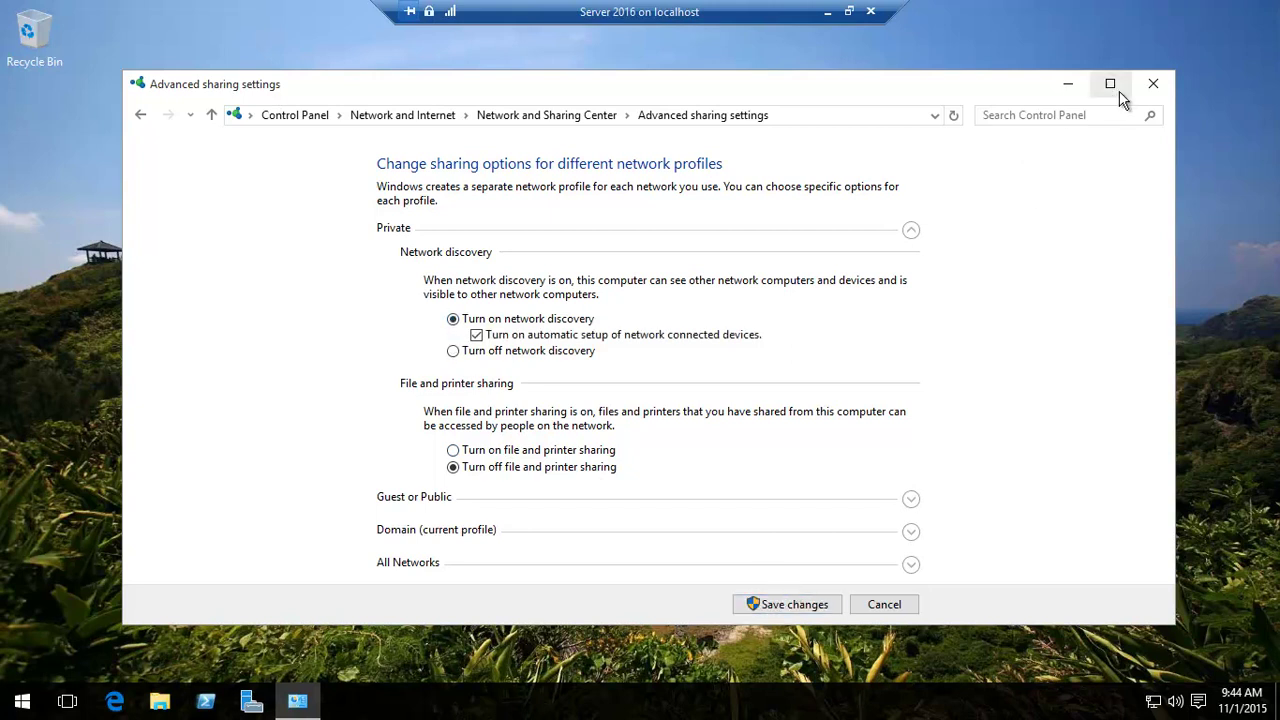
pyautogui.click(1155, 84)
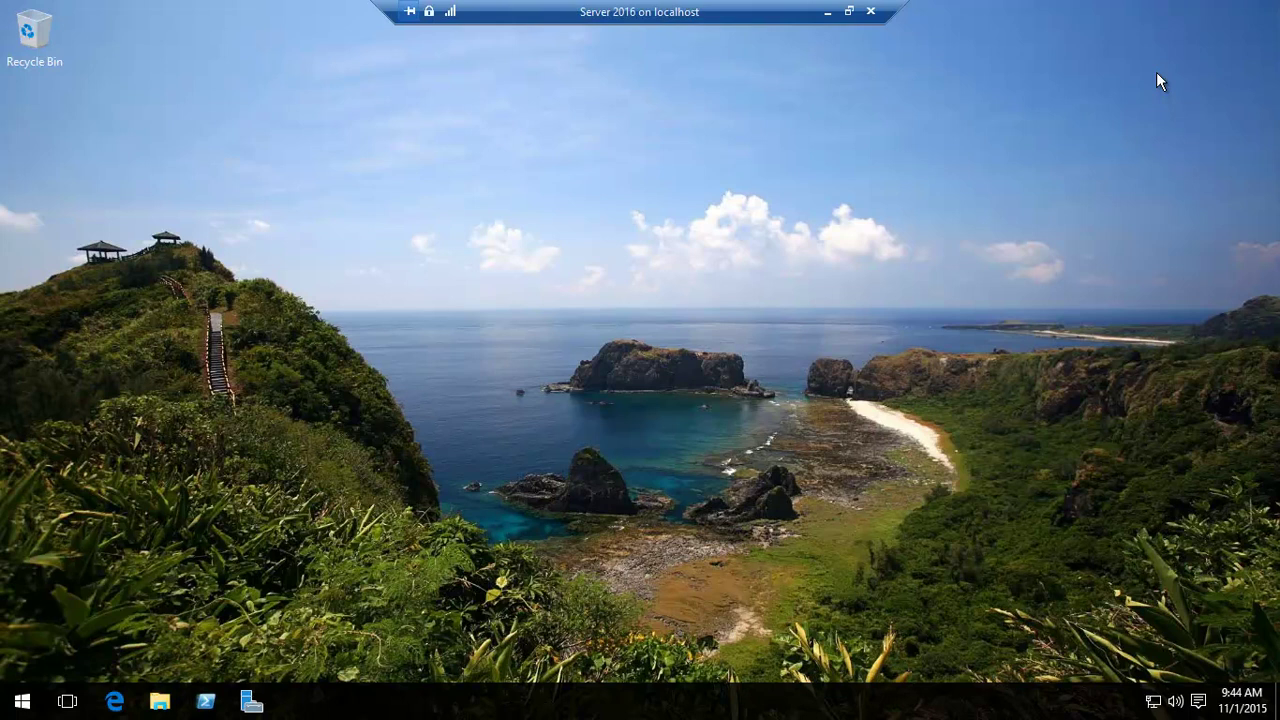